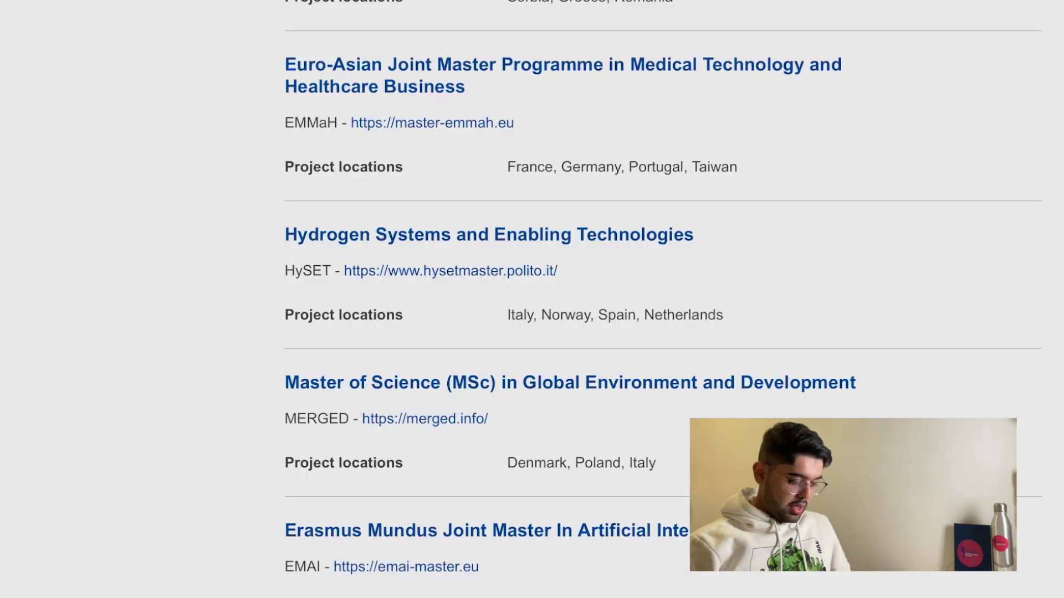
Copy the EMAI programme's website link from the Erasmus Mundus catalogue and paste it into the Website cell of row 2 in Google Sheets
scroll(531, 300, "up", 3)
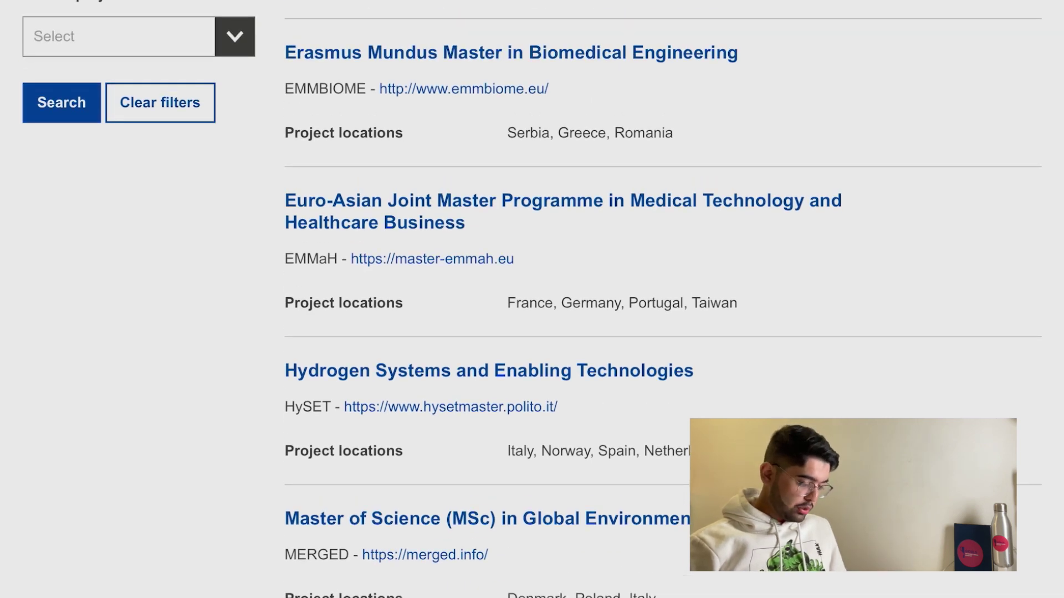
scroll(532, 299, "down", 1)
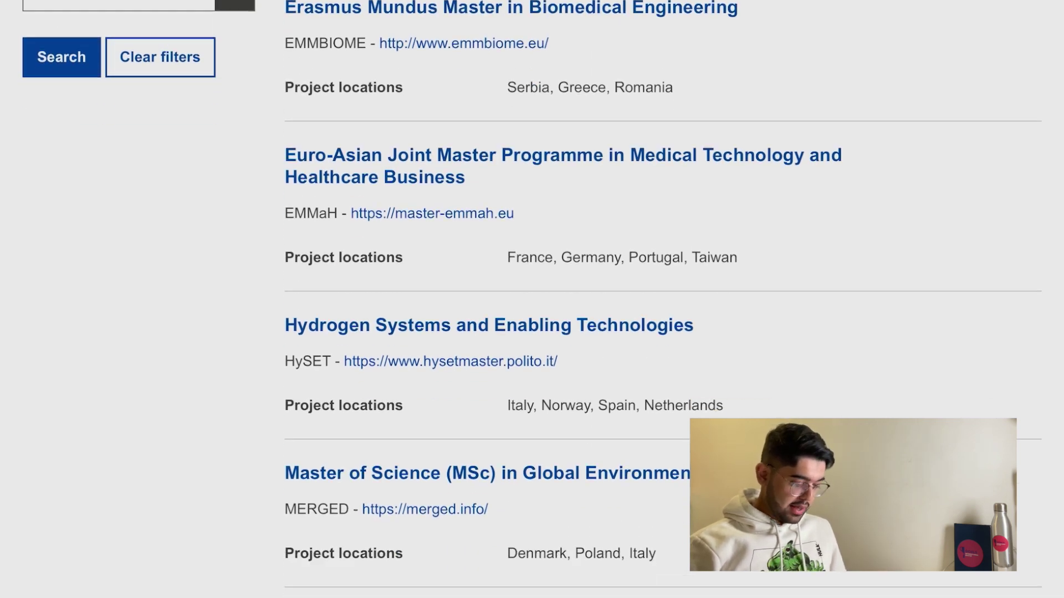
scroll(532, 299, "down", 4)
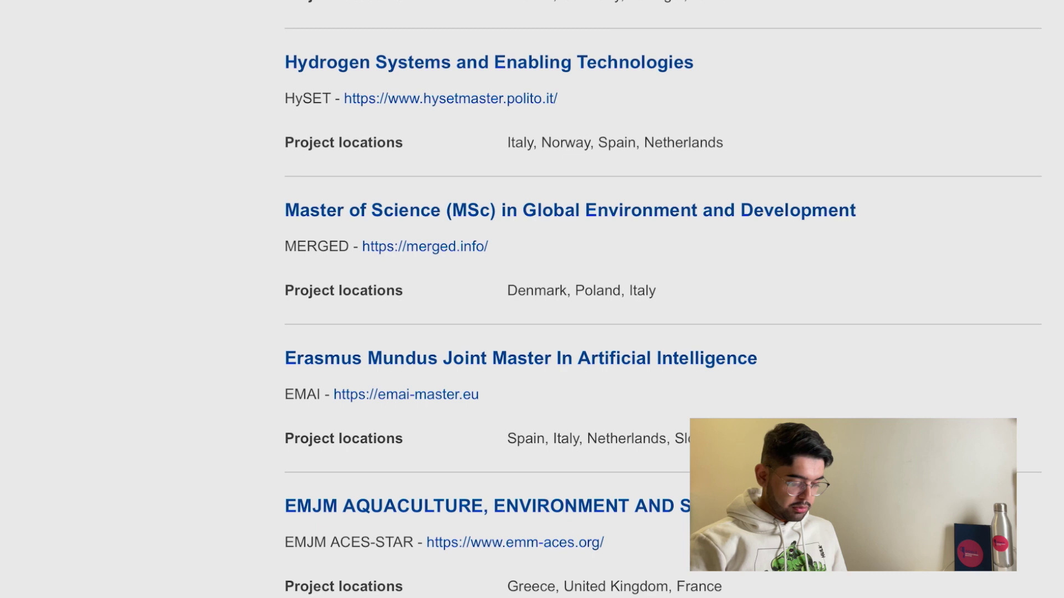
right_click(406, 394)
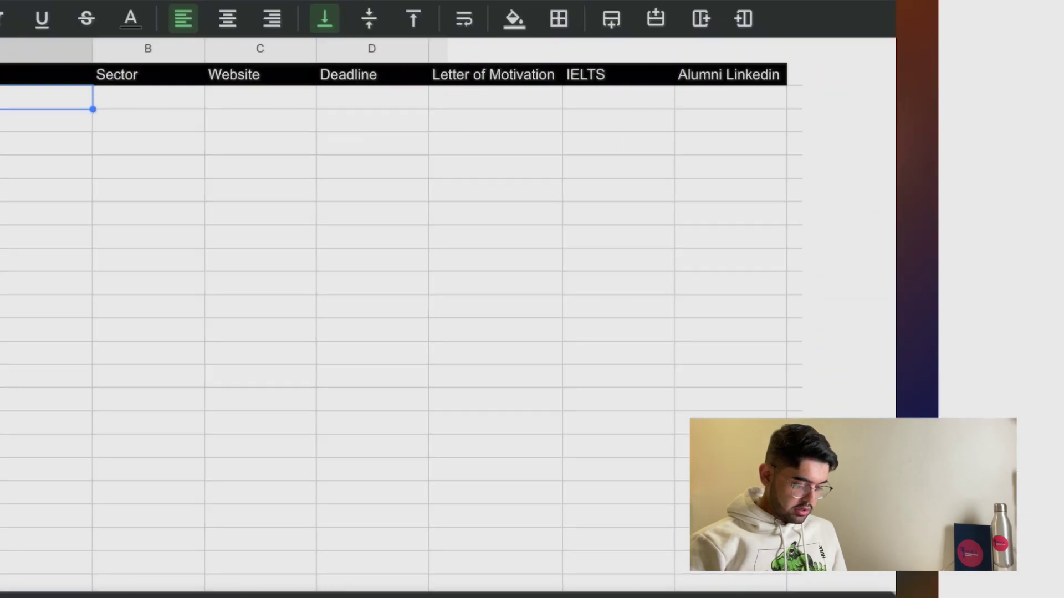
left_click(442, 97)
left_click(441, 96)
left_click(393, 52)
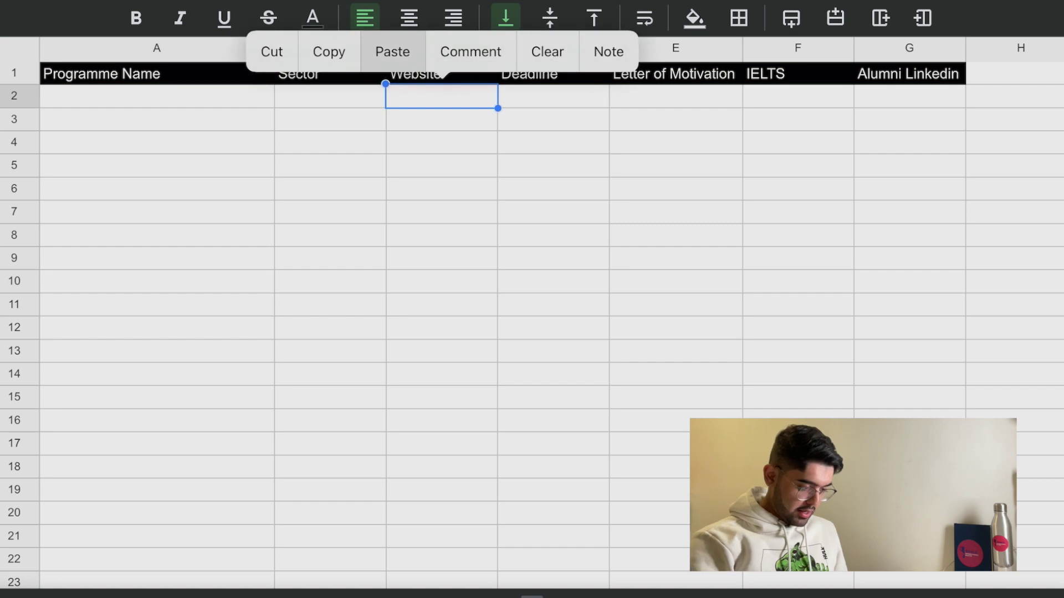
Widen the Website column so that the whole link fits
left_click(552, 47)
left_click(442, 47)
left_click(442, 48)
left_click_drag(498, 61, 557, 61)
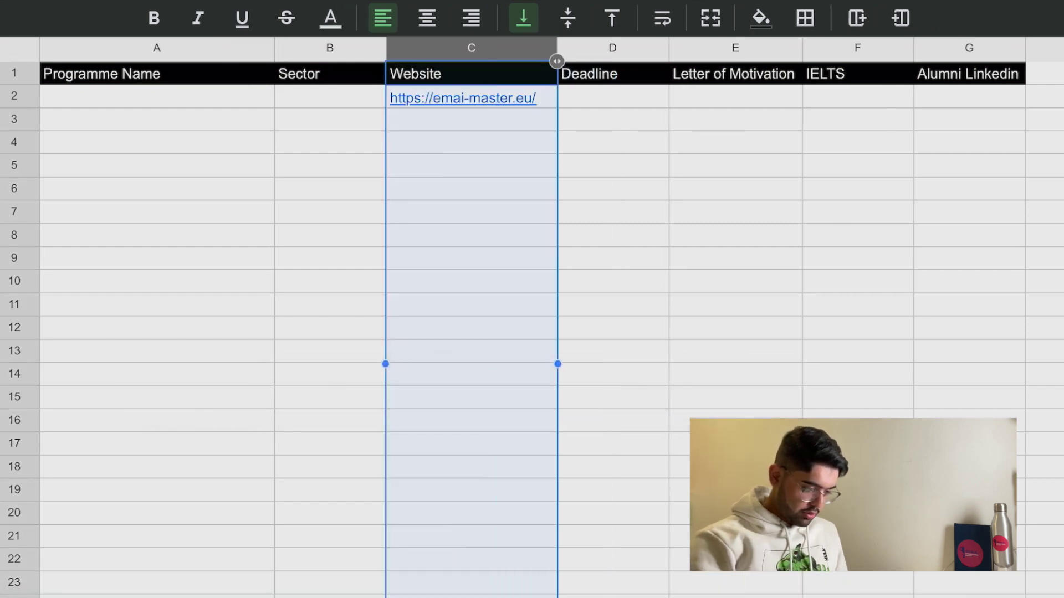
left_click(612, 489)
Switch to the browser and copy the full title "EMAI - Erasmus Mundus Joint Master In Artificial Intelligence" from the Erasmus+ project page
left_click_drag(532, 590, 886, 591)
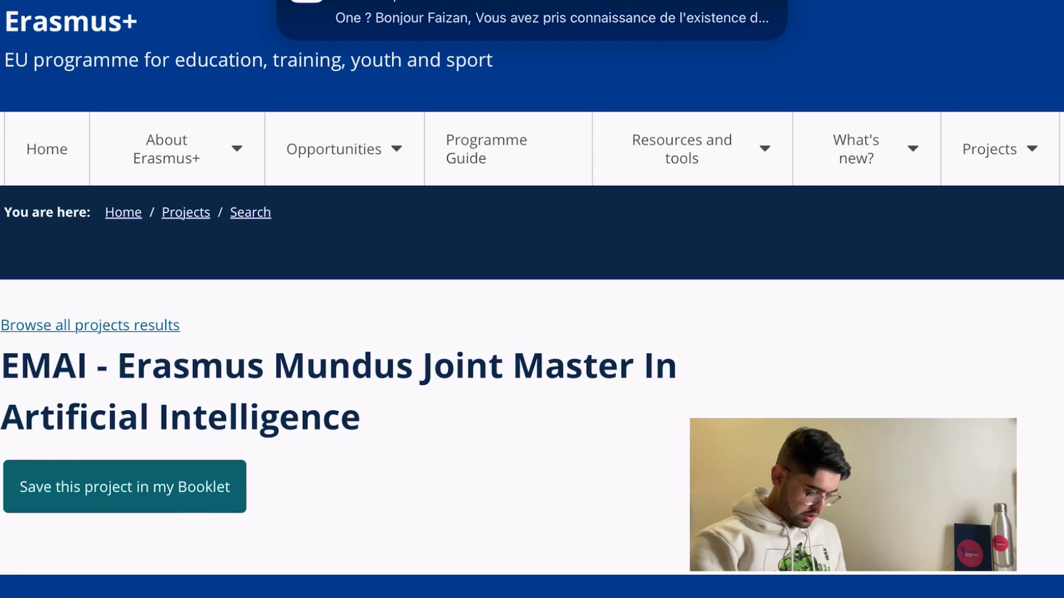
double_click(44, 366)
left_click_drag(88, 392, 360, 445)
key("ctrl+c")
left_click(115, 306)
In Google Sheets, paste the EMAI title into the Programme Name cell of row 2 and widen that column to fit it
left_click_drag(531, 591, 887, 590)
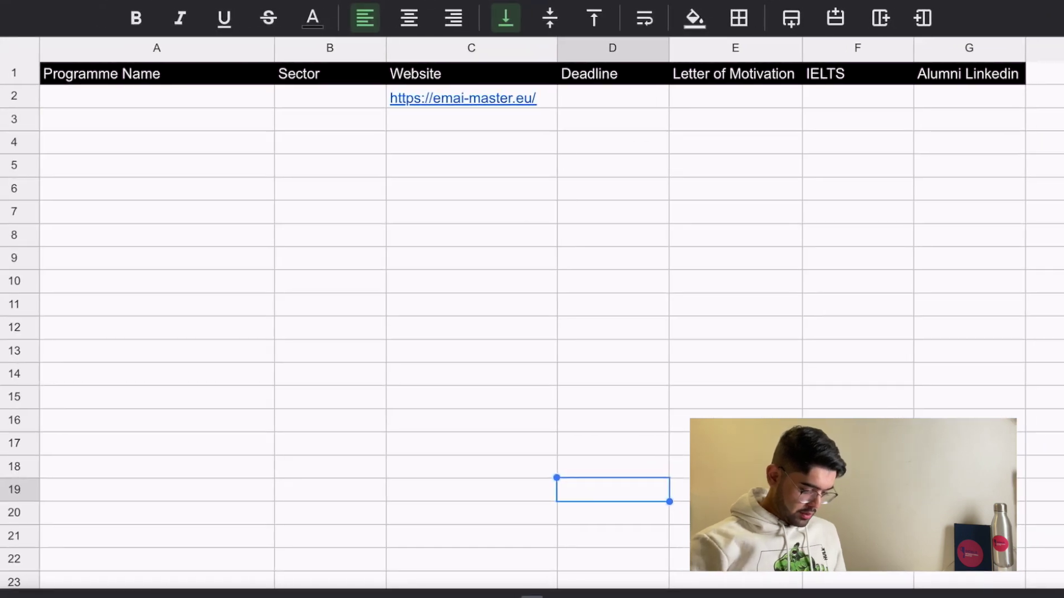
left_click(157, 96)
left_click(157, 96)
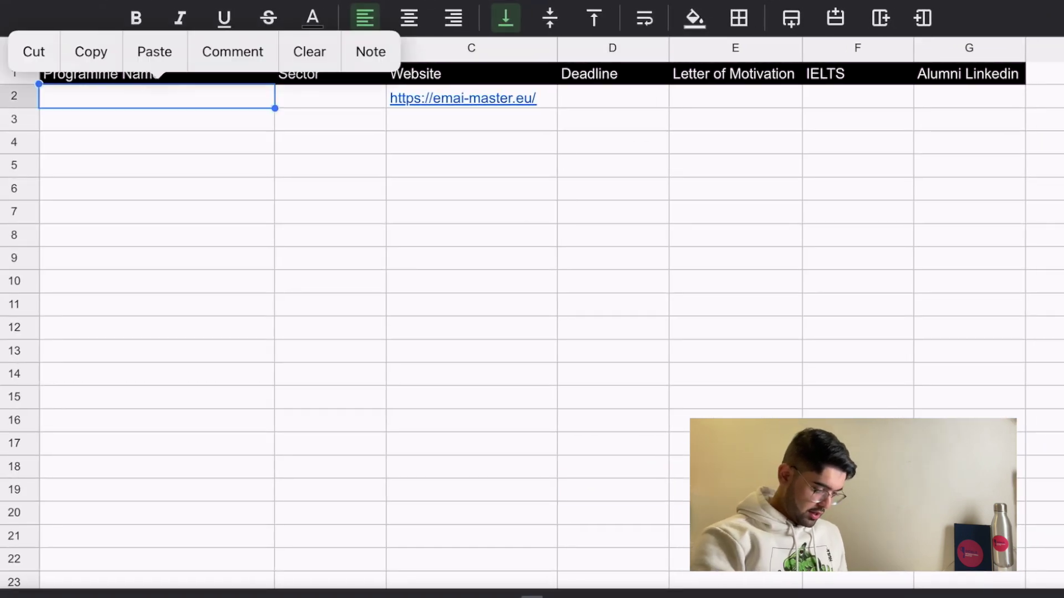
double_click(157, 96)
left_click(44, 225)
left_click(35, 188)
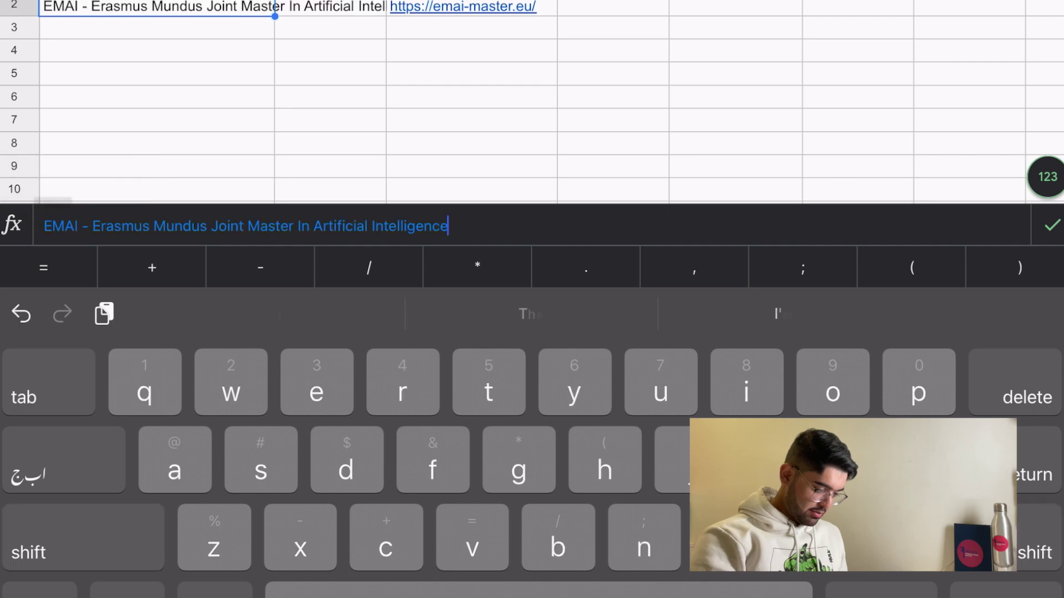
left_click(1051, 225)
left_click(157, 48)
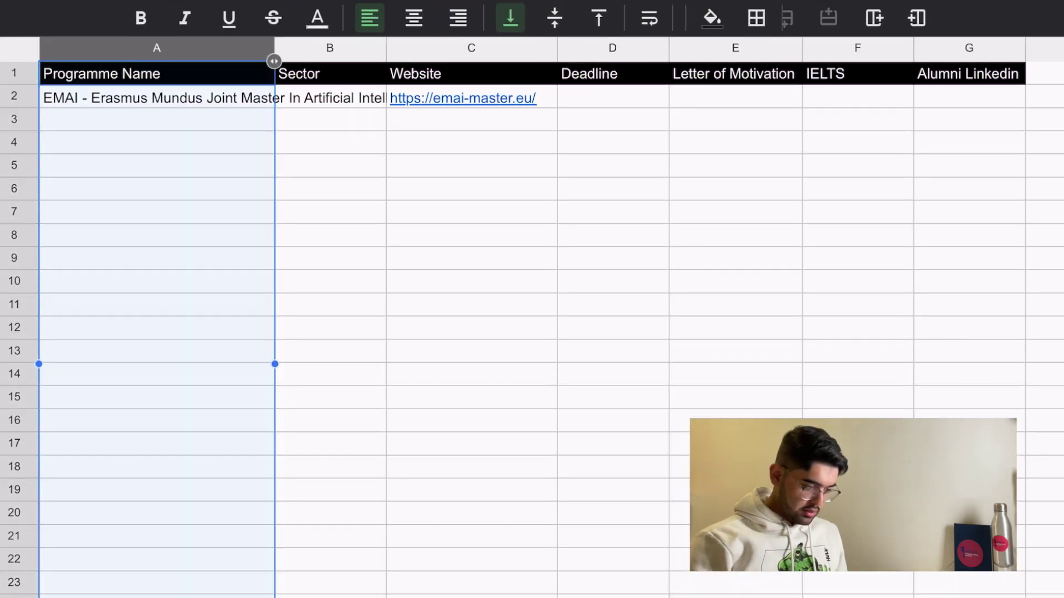
left_click_drag(274, 61, 460, 61)
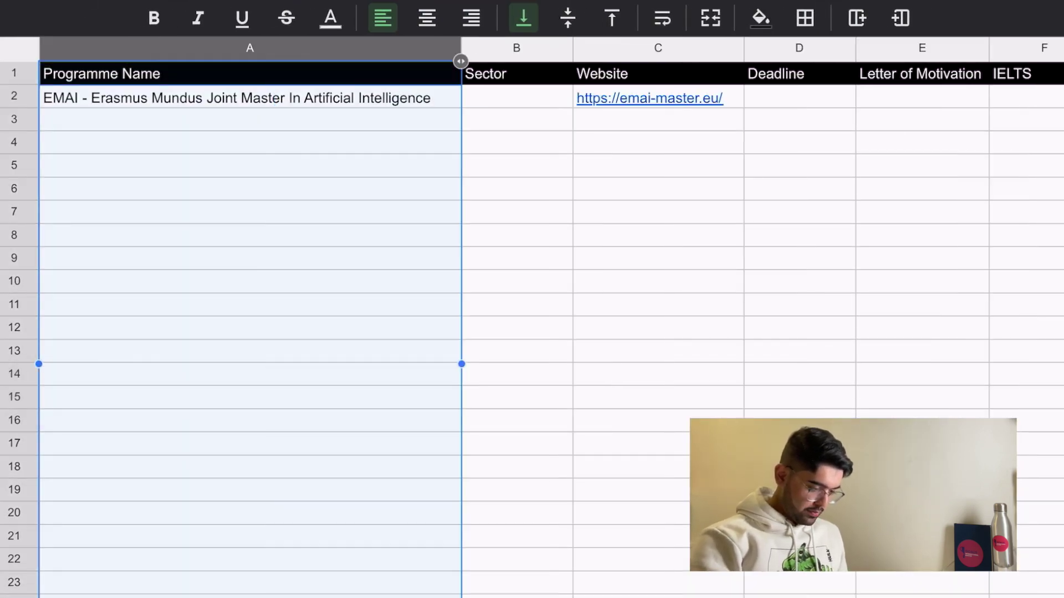
Enter AI as the sector of the EMAI programme in row 2 and select the row's Deadline cell
left_click(516, 95)
double_click(516, 96)
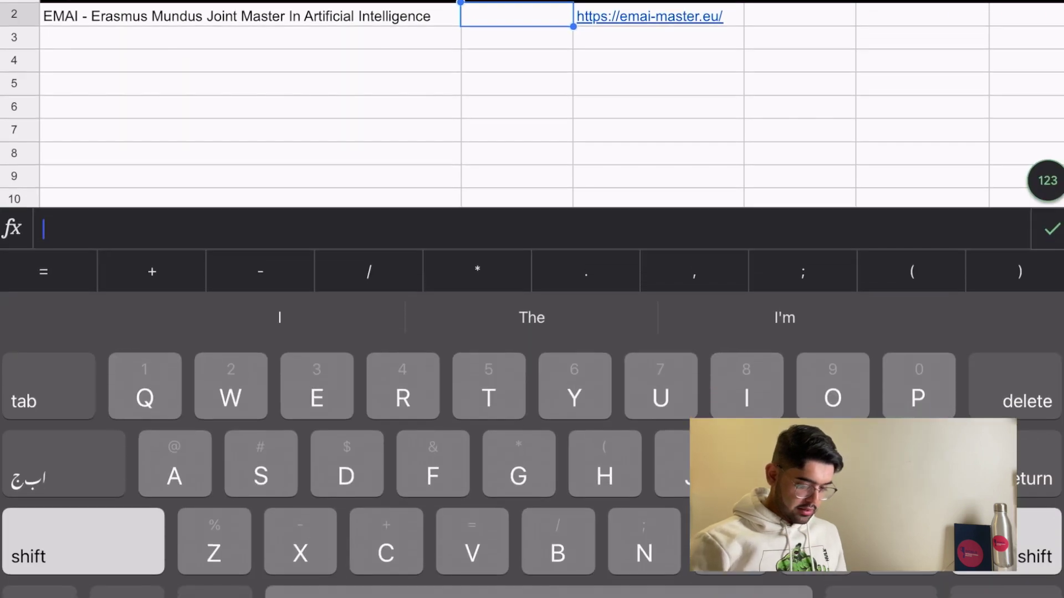
double_click(83, 537)
type("AI")
left_click(1051, 225)
left_click(799, 96)
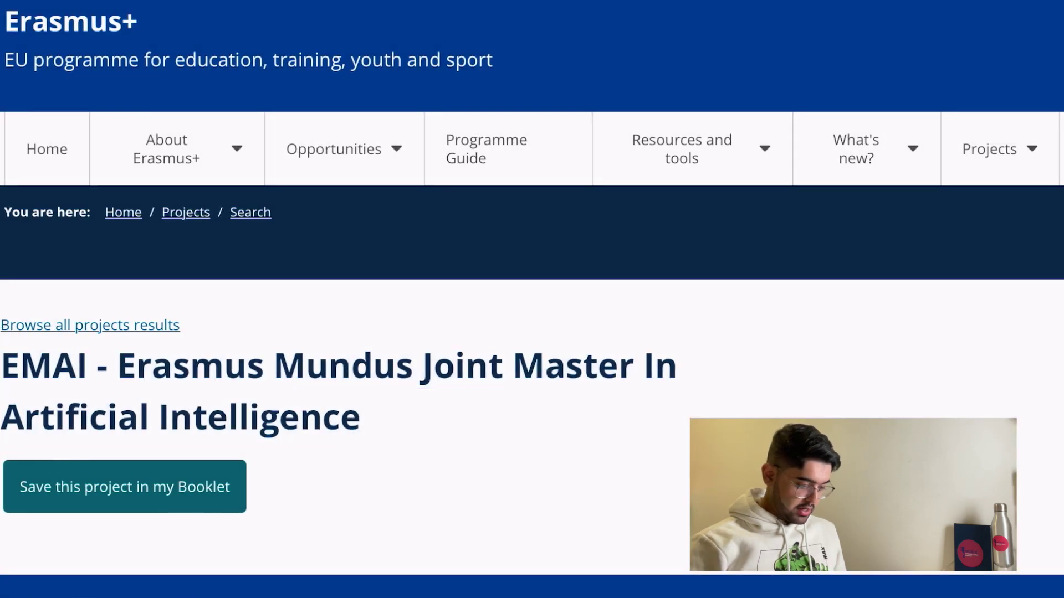
In the browser, return to the Erasmus Mundus Catalogue and open the EMAI programme's website from its entry
left_click(124, 486)
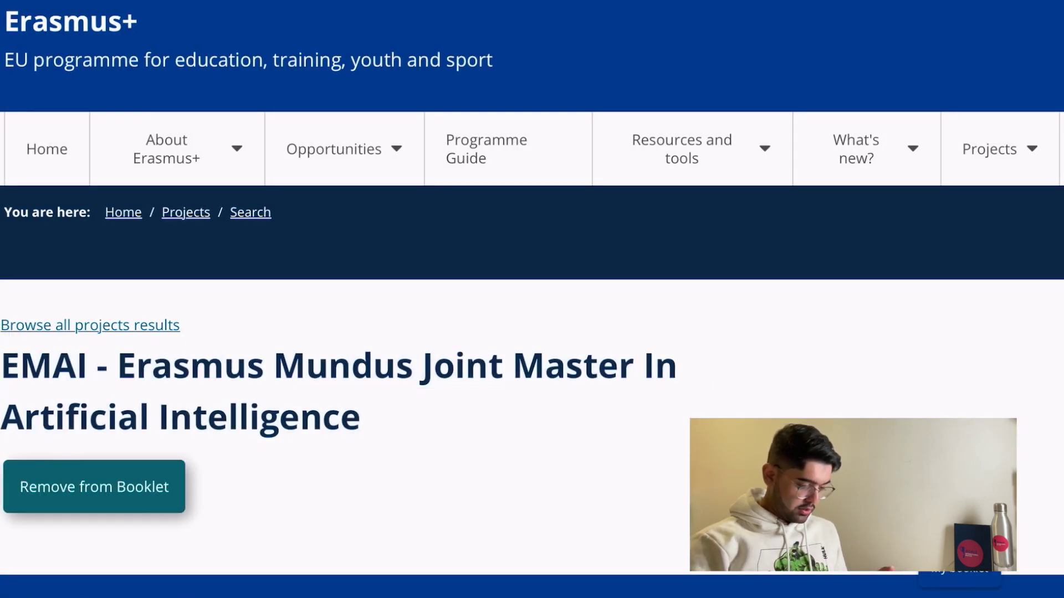
left_click(94, 487)
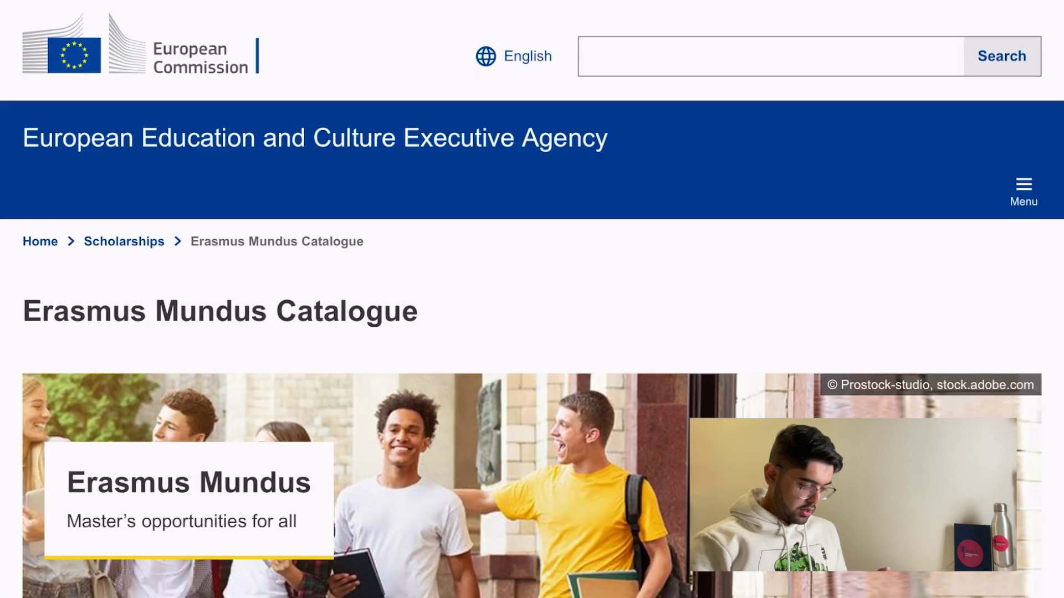
scroll(532, 299, "down", 20)
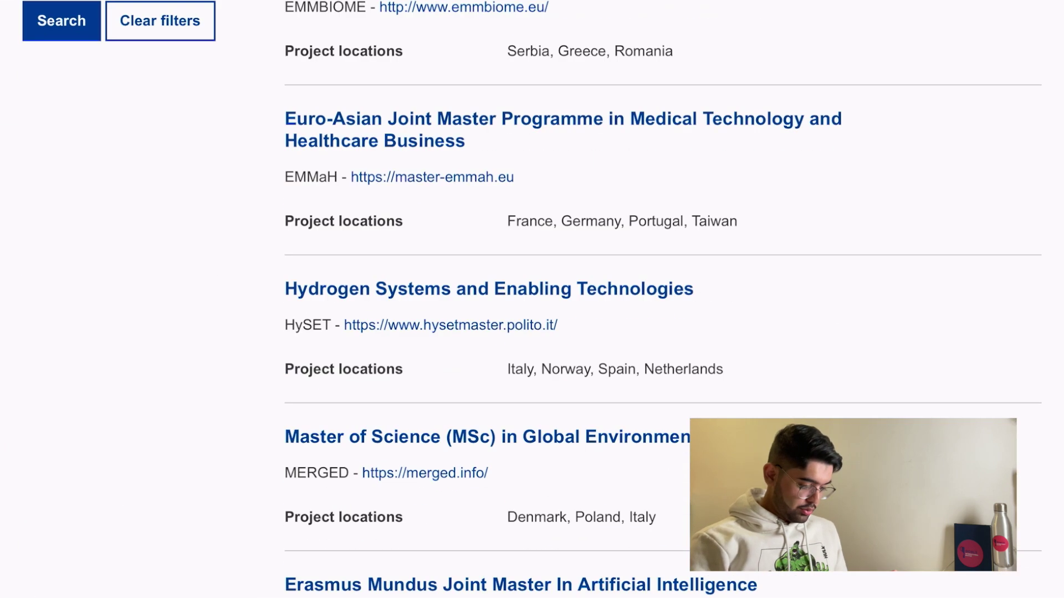
scroll(663, 300, "down", 7)
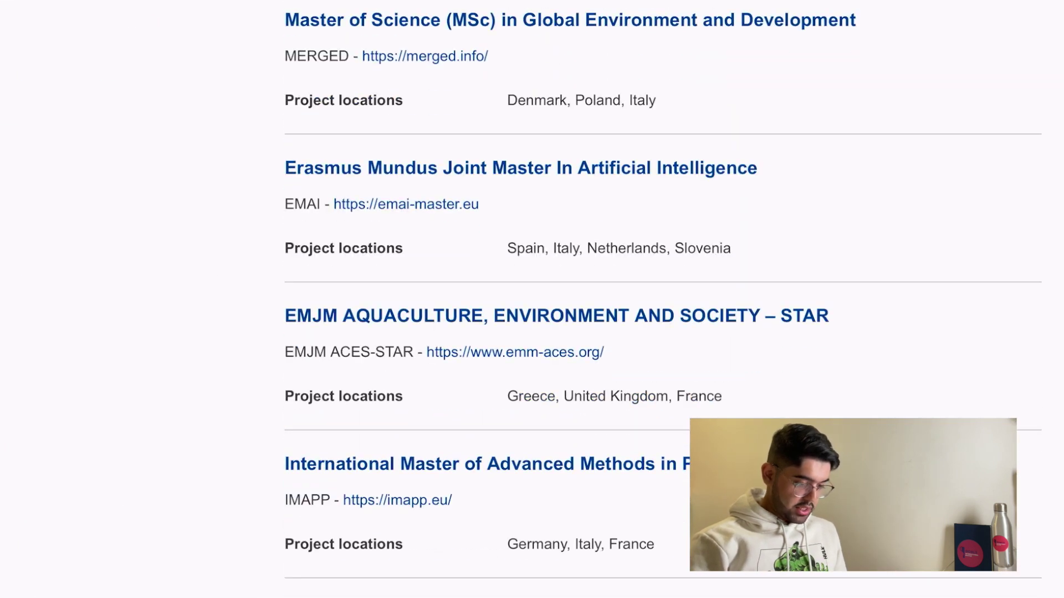
left_click(406, 205)
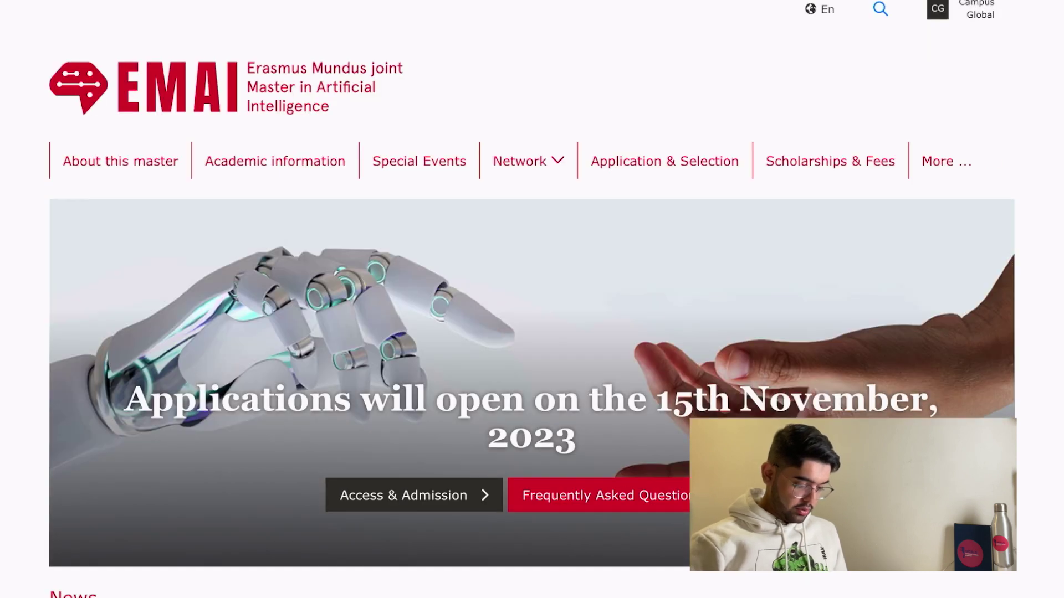
Look over the EMAI homepage, open the Application & Selection page and expand its application dates
scroll(532, 299, "down", 3)
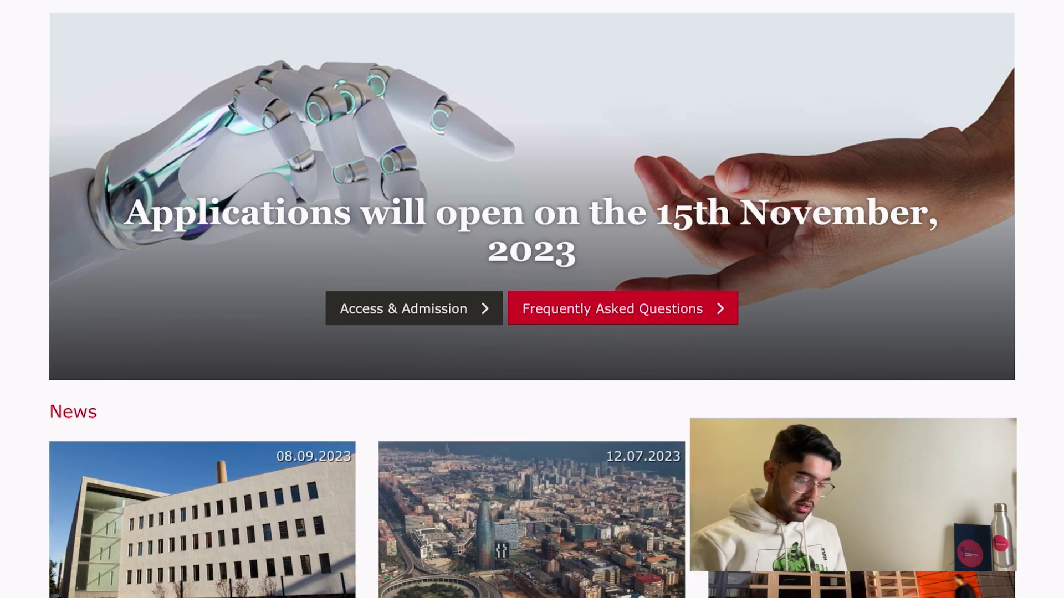
scroll(532, 299, "down", 12)
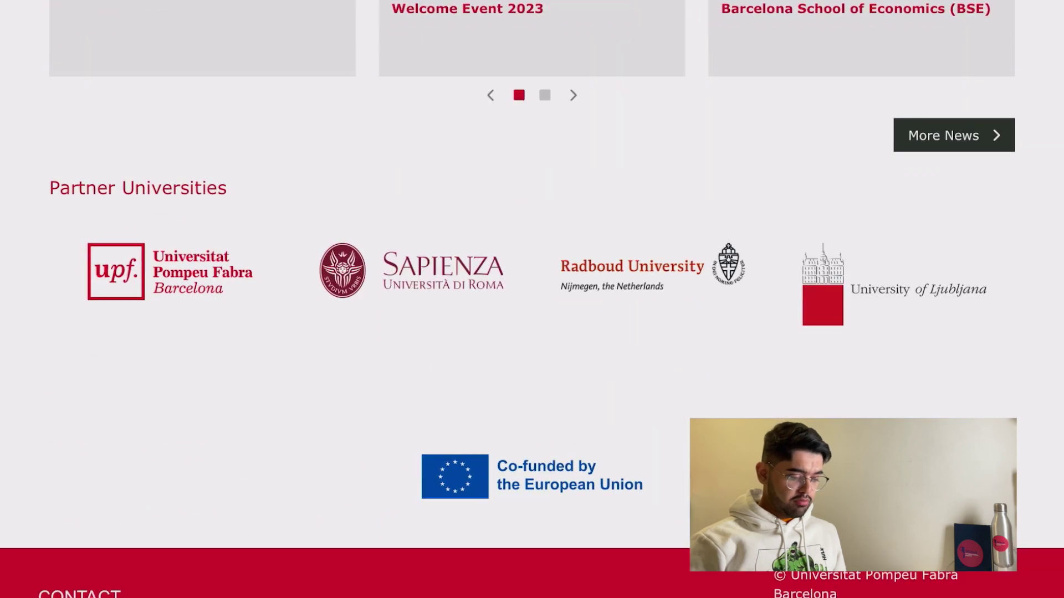
scroll(532, 299, "up", 2)
scroll(532, 300, "up", 10)
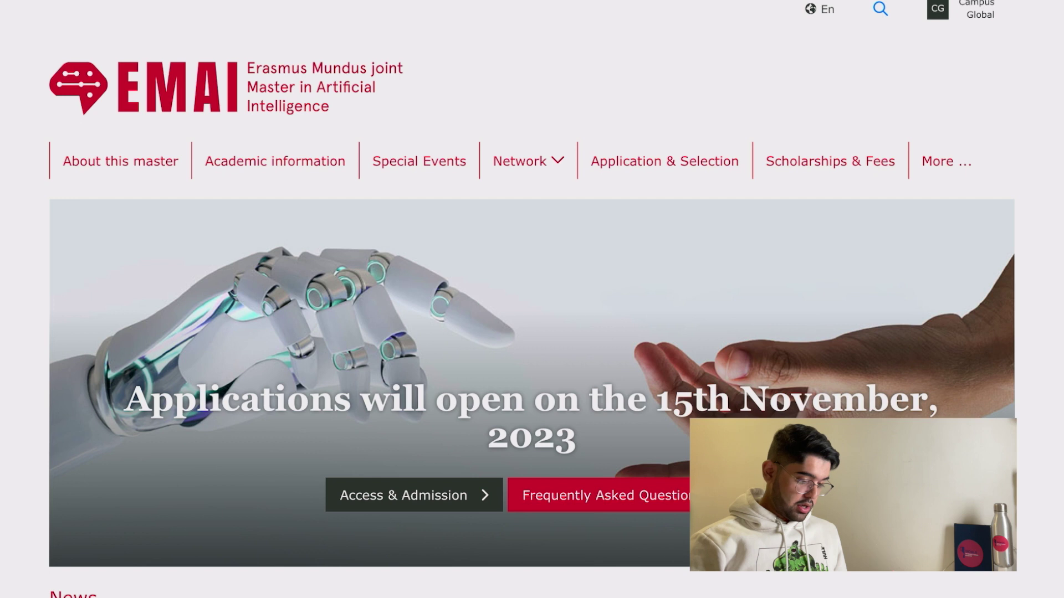
left_click(946, 161)
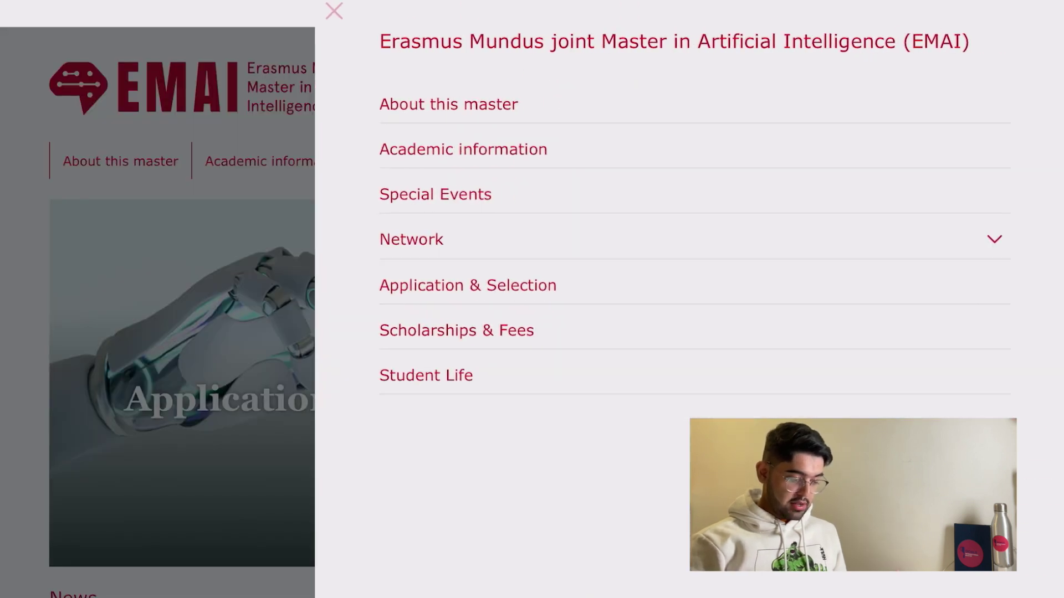
left_click(467, 285)
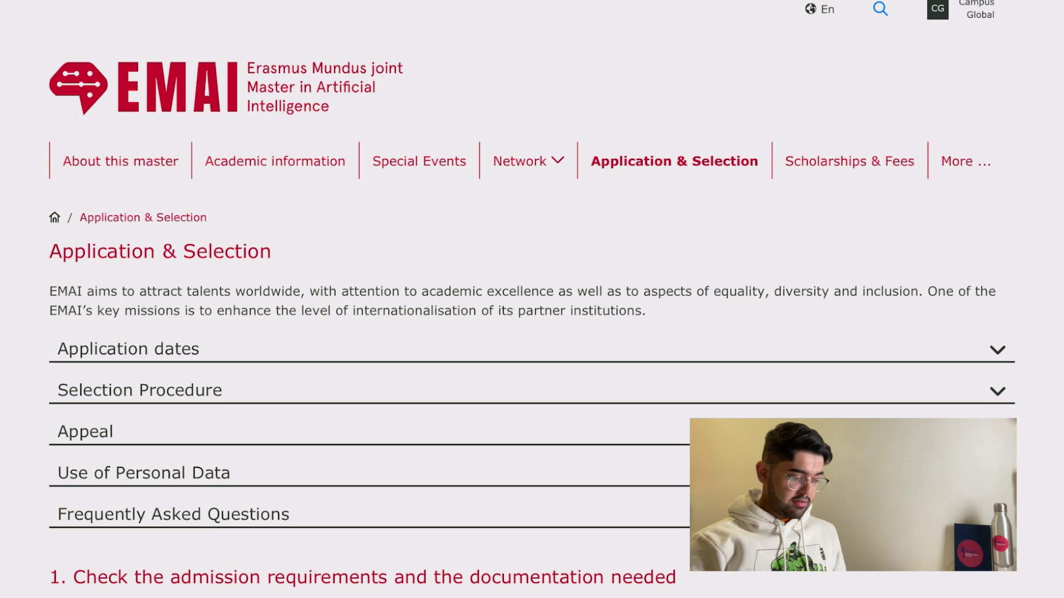
left_click(128, 350)
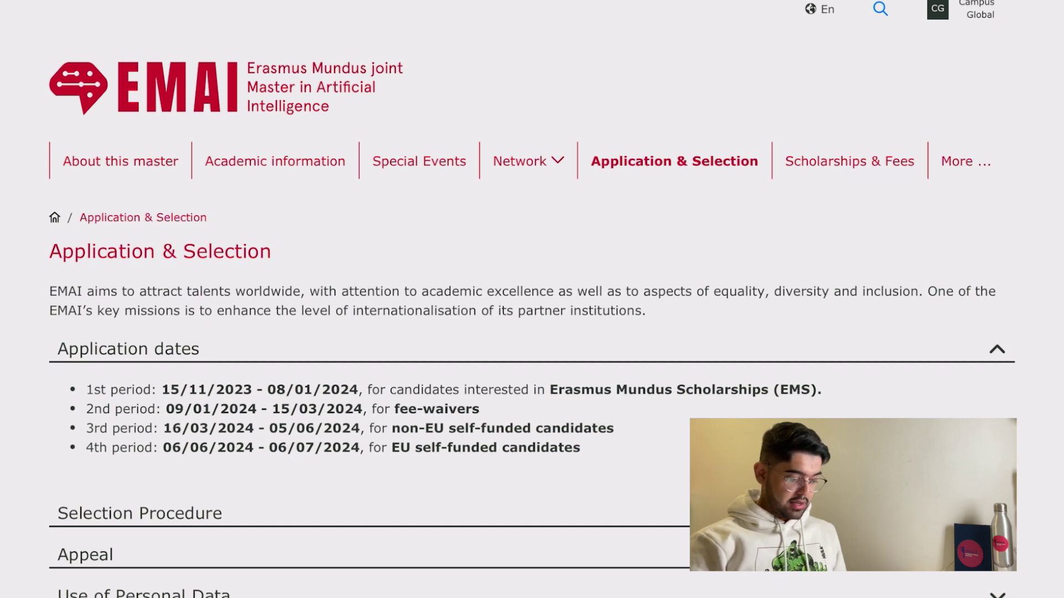
Switch to Google Sheets and enter 8 January 2024 as the EMAI programme's deadline in row 2
key("alt+Tab")
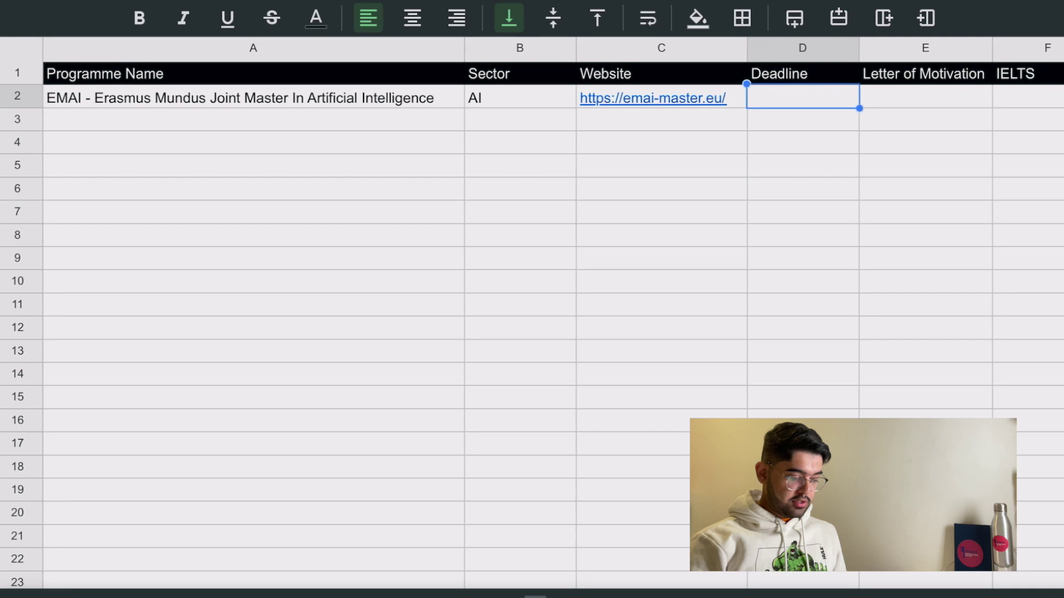
left_click(799, 97)
double_click(800, 96)
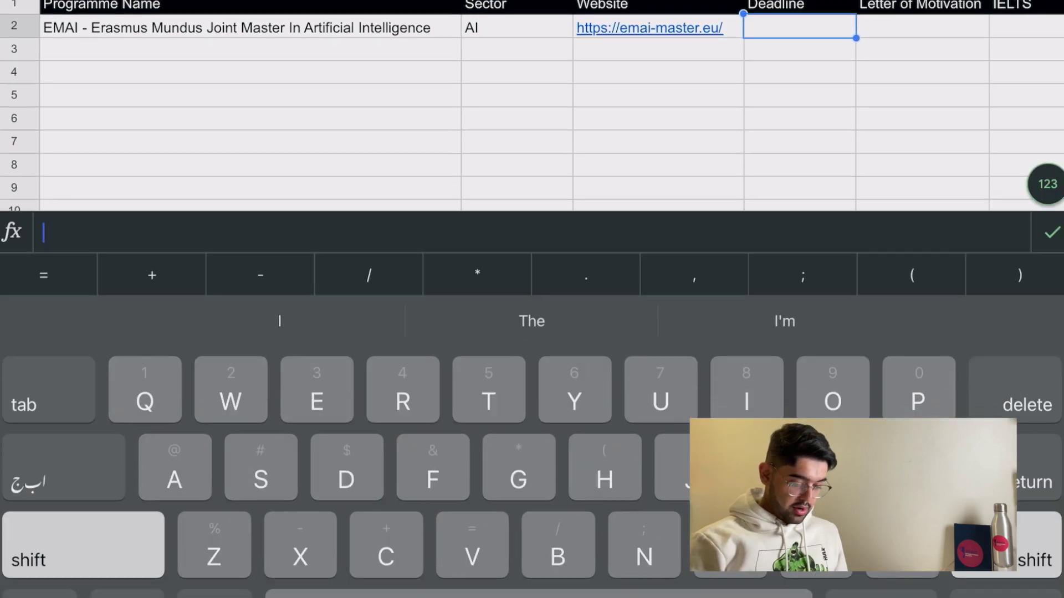
type("8")
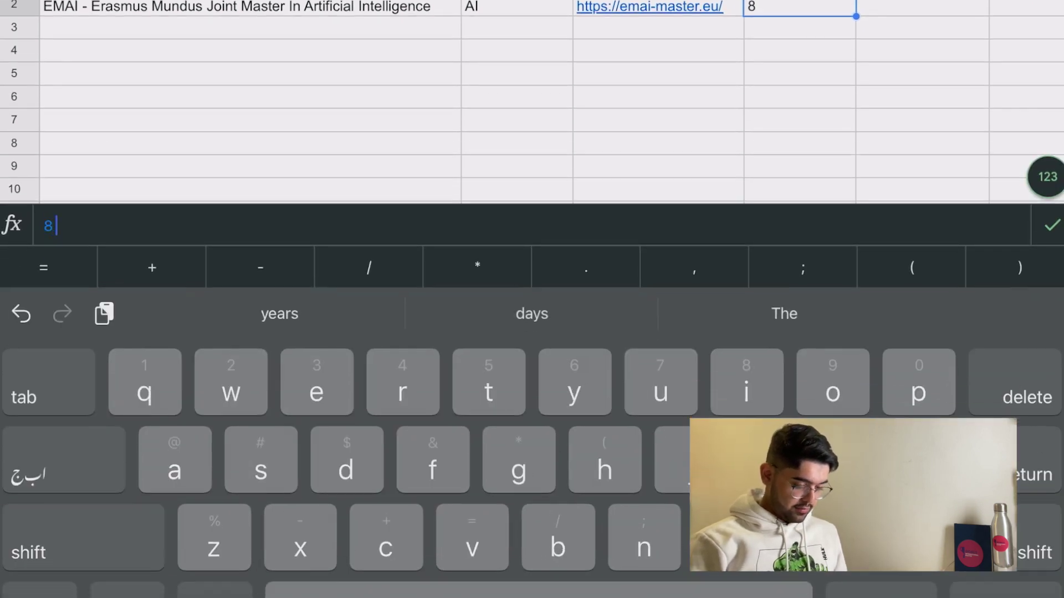
type(" January 2")
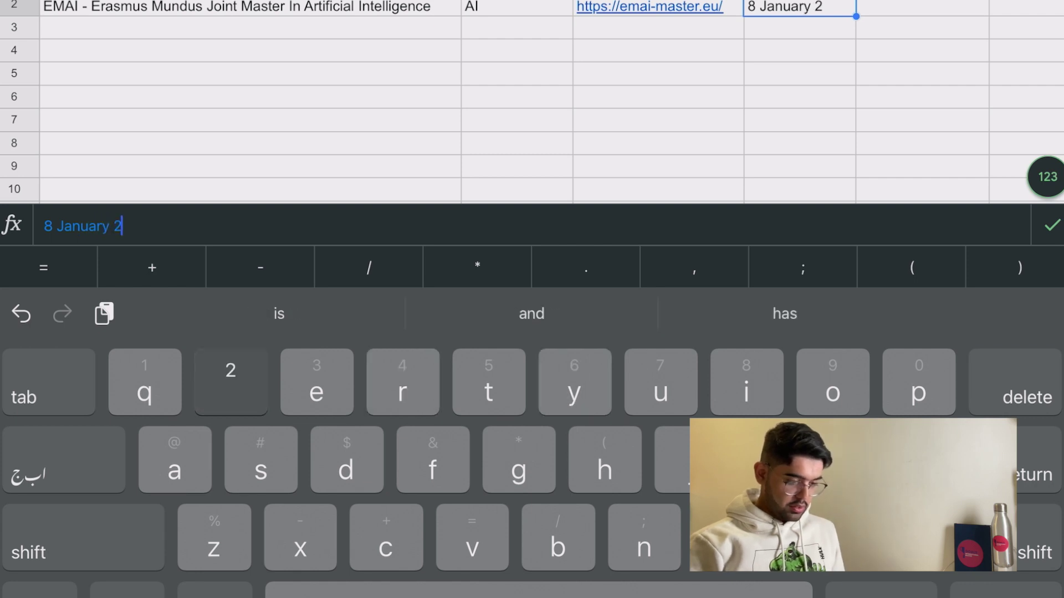
type("024")
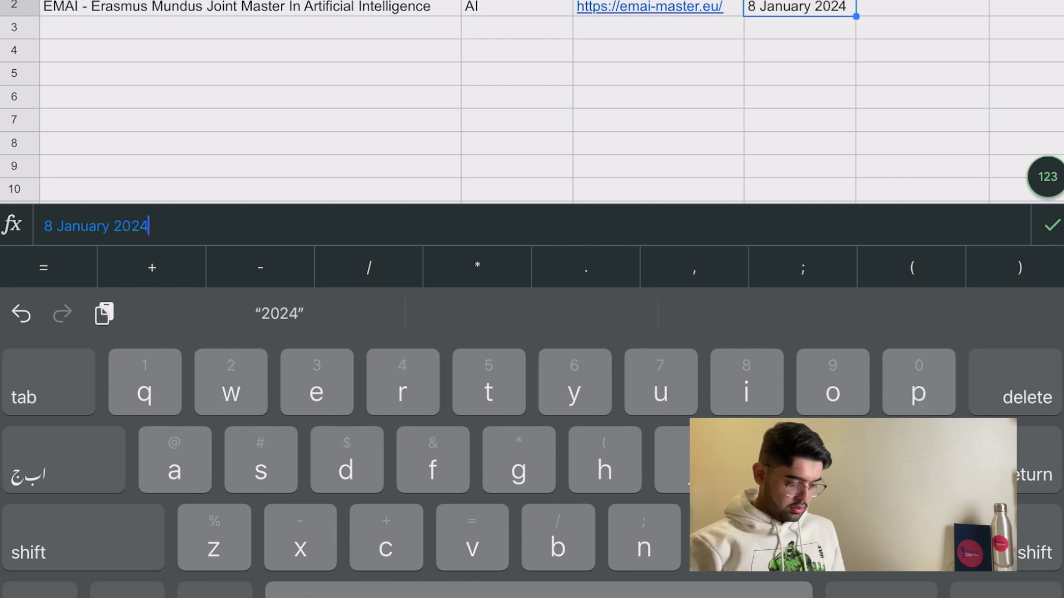
key("Tab")
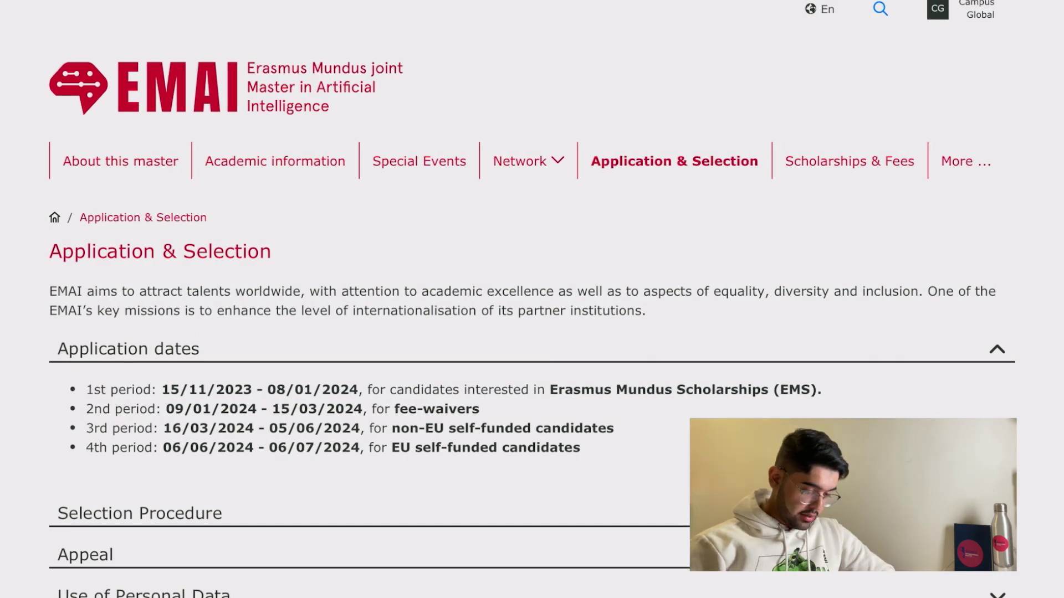
Back on the EMAI Application & Selection page, expand the Selection Procedure and read through its criteria and notification dates
scroll(532, 300, "down", 3)
scroll(532, 299, "down", 1)
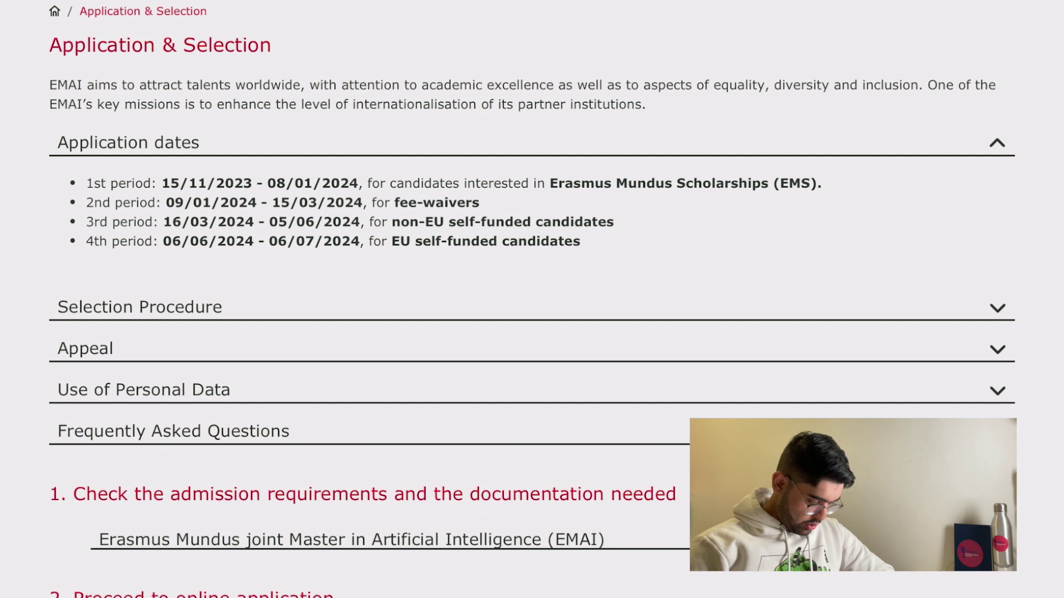
scroll(532, 299, "down", 3)
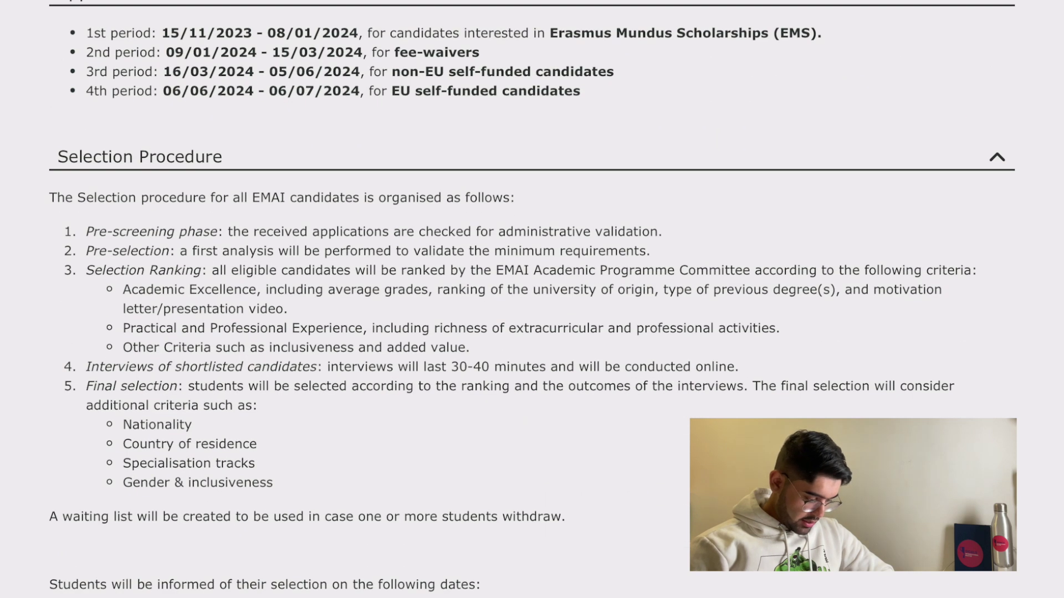
scroll(532, 299, "down", 2)
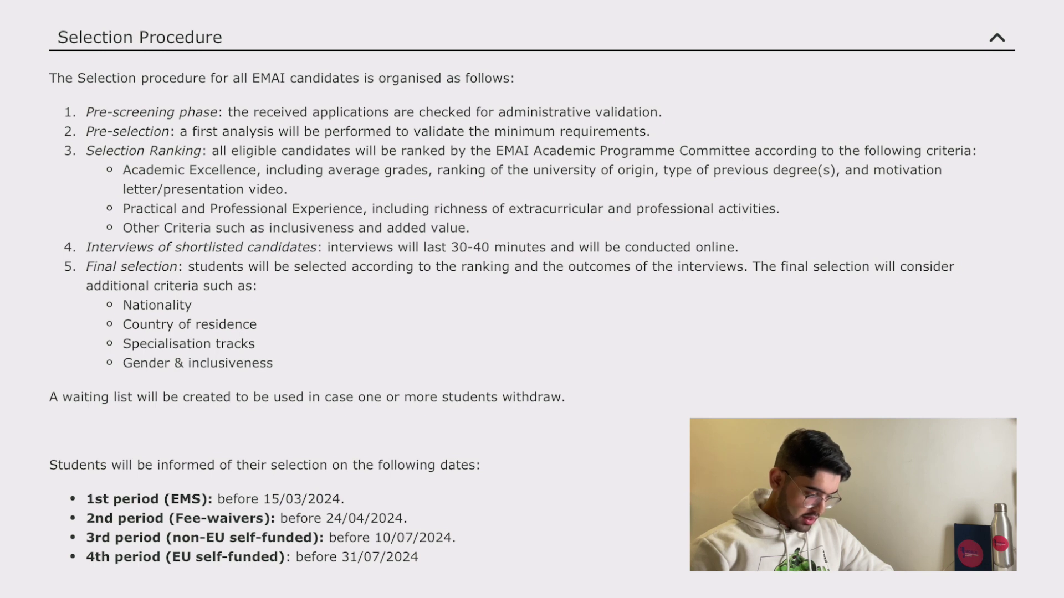
scroll(532, 300, "down", 3)
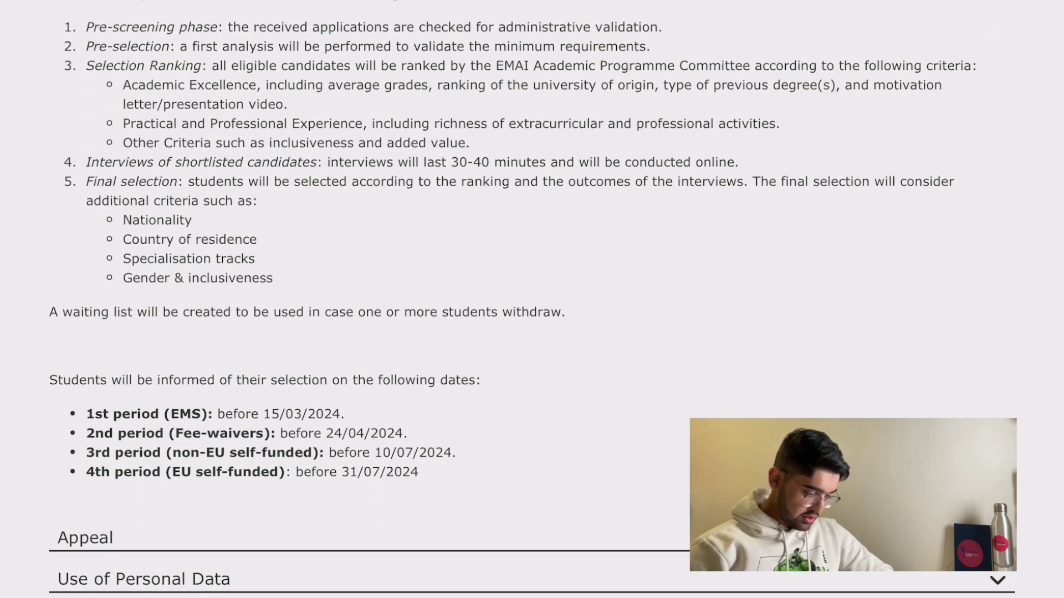
Open the online application page from the end of the EMAI Application & Selection page and look over its application instructions
scroll(532, 299, "down", 3)
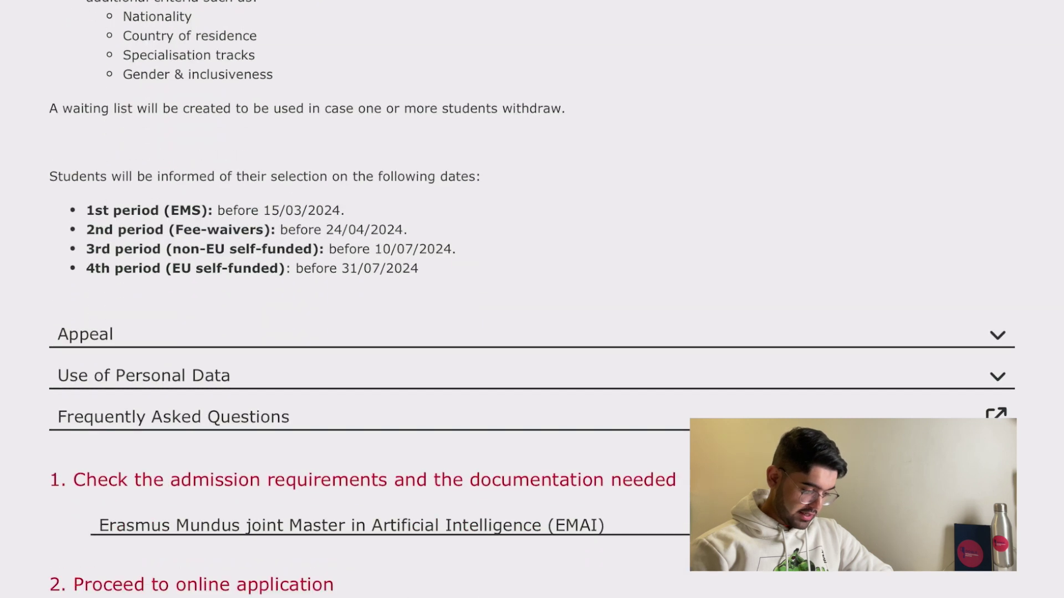
scroll(531, 299, "down", 3)
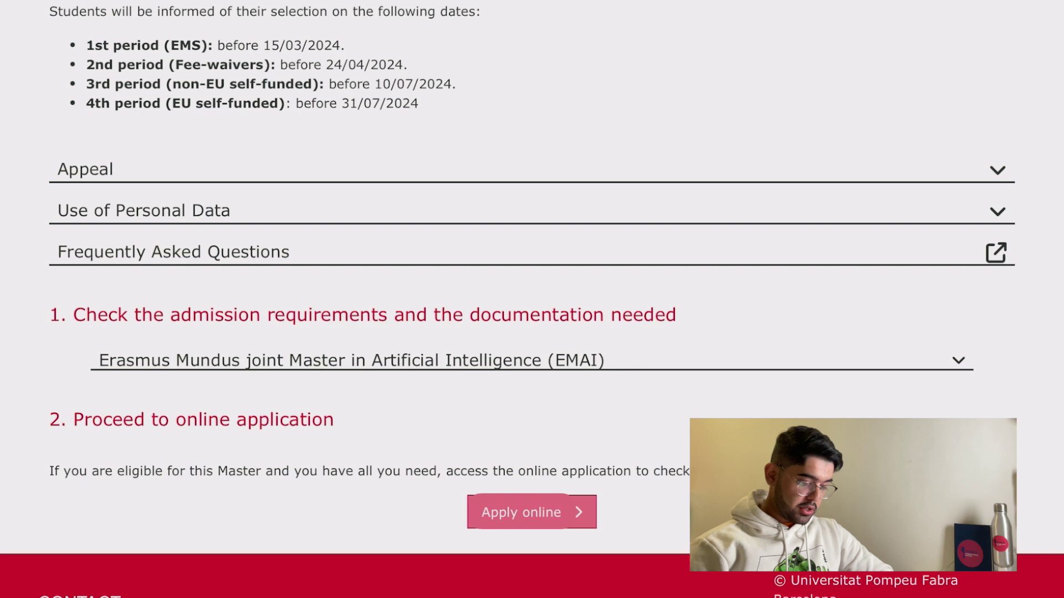
left_click(531, 512)
scroll(532, 299, "up", 7)
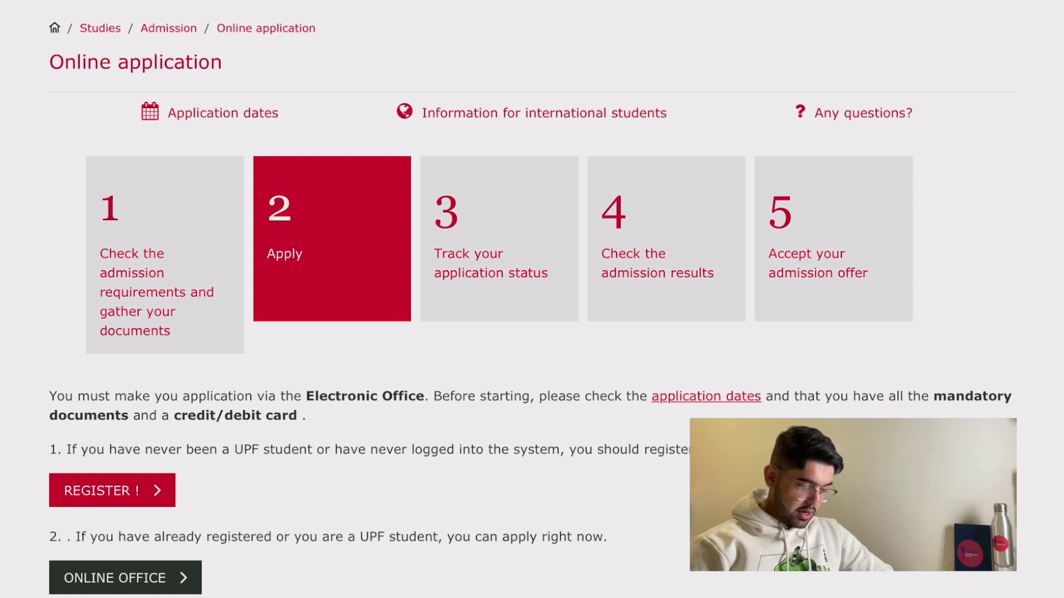
scroll(530, 299, "down", 3)
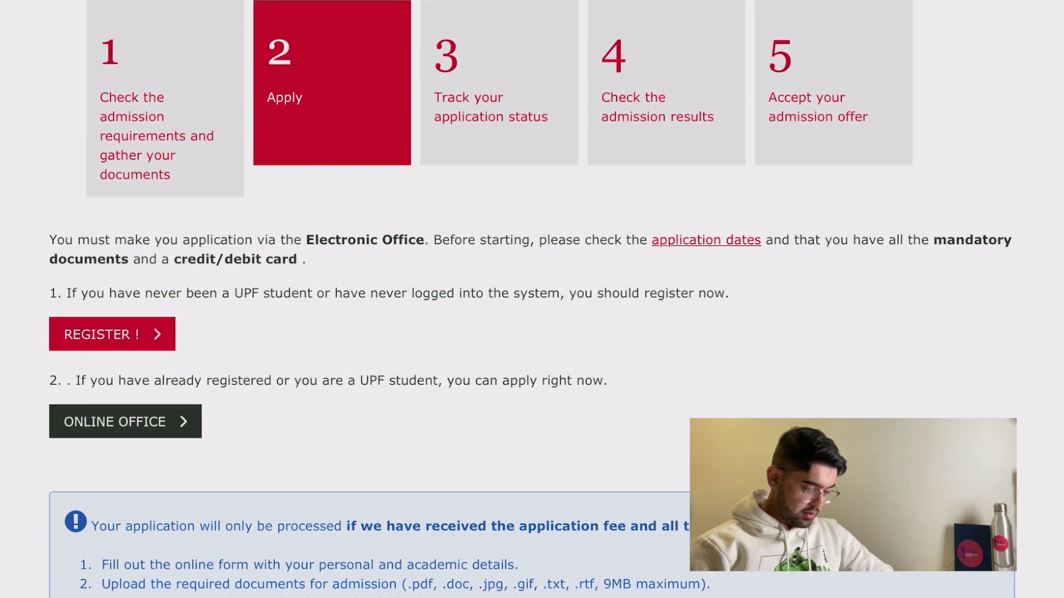
Open the registration form for new MSc and PhD students and look through its sections down to the legal and privacy information
left_click(112, 334)
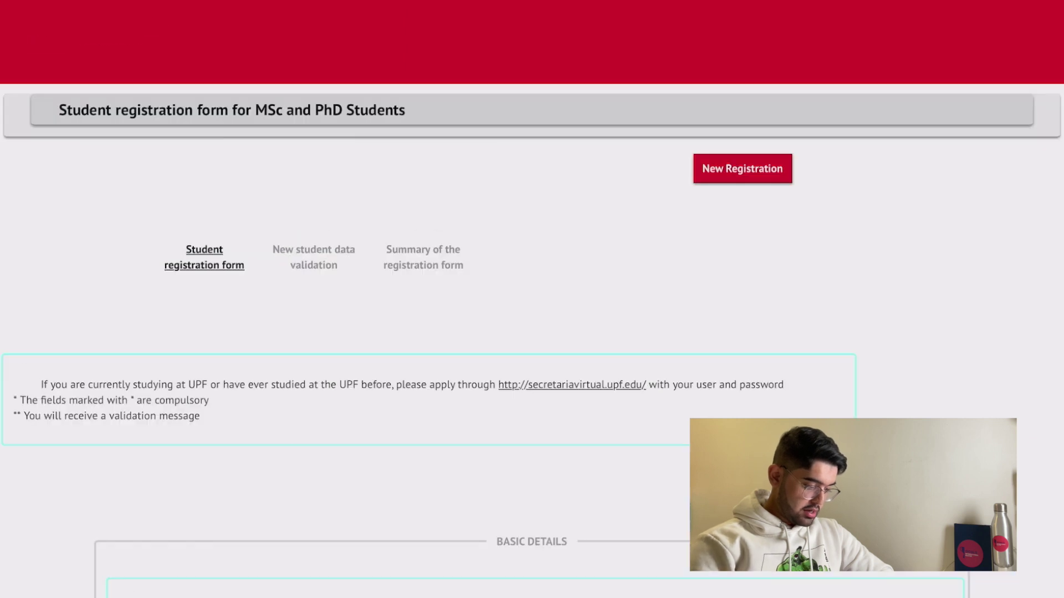
scroll(486, 299, "down", 4)
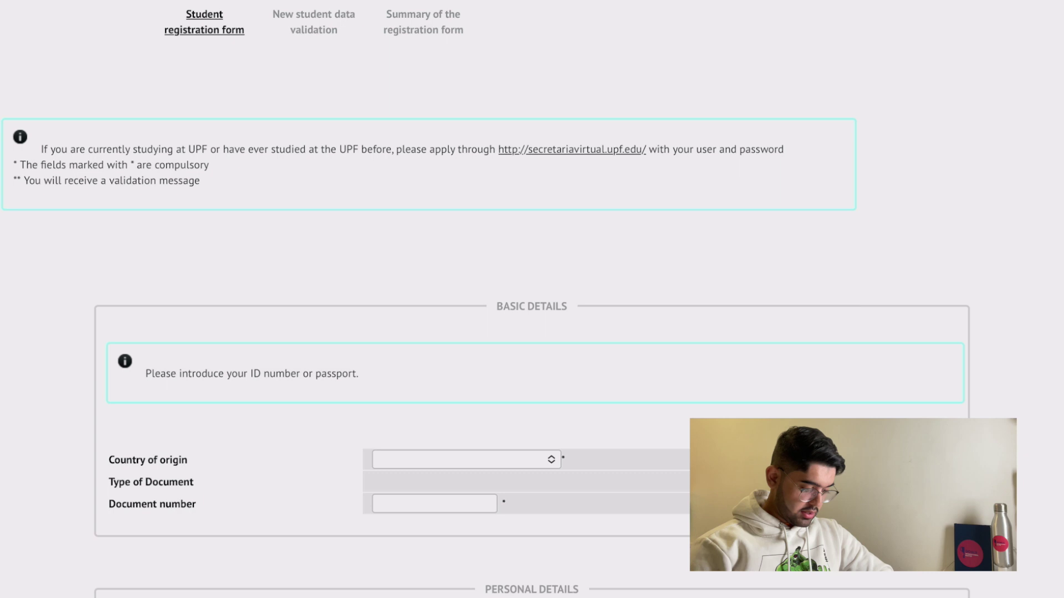
scroll(532, 299, "down", 18)
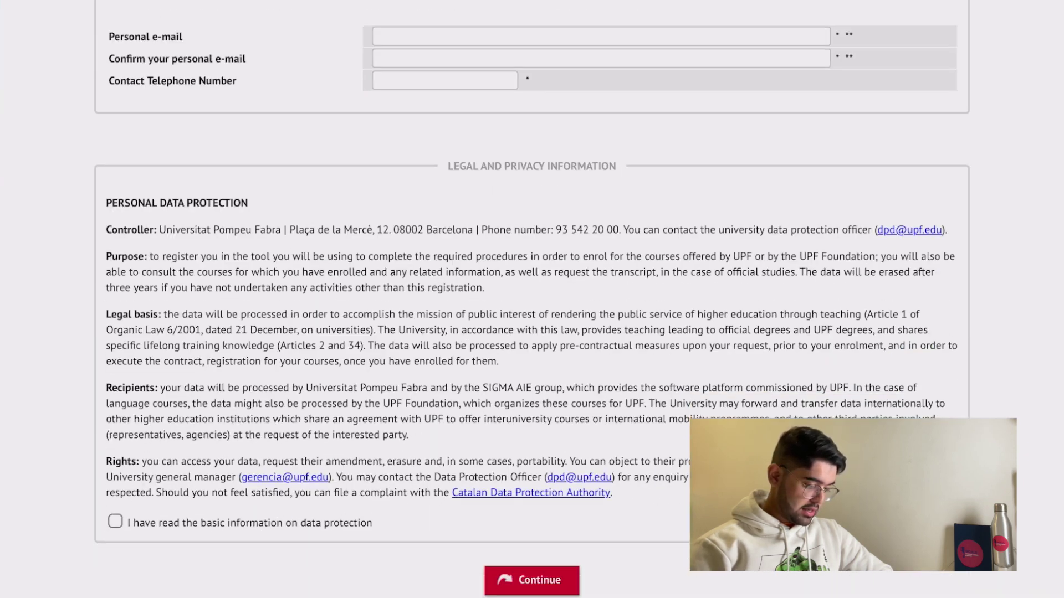